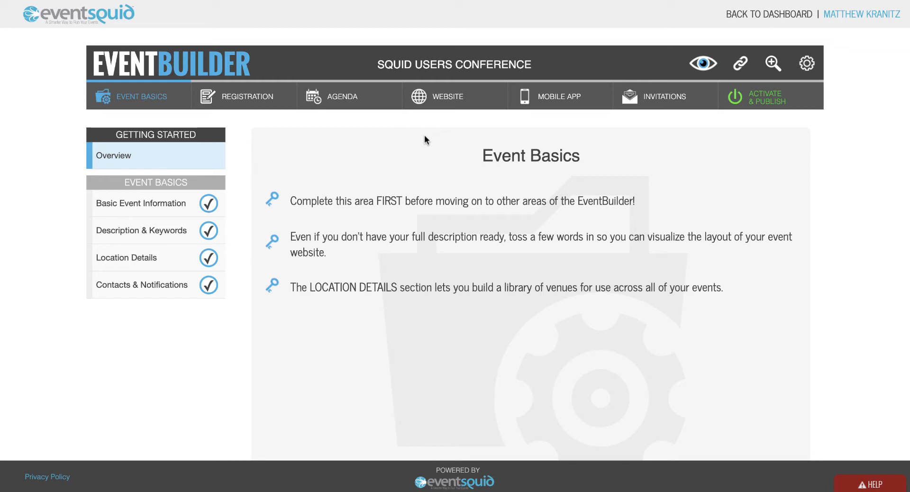
# Step: Open the options of the registration item TRACK A: Event Management Practices in the Conference Tracks group
pyautogui.click(272, 107)
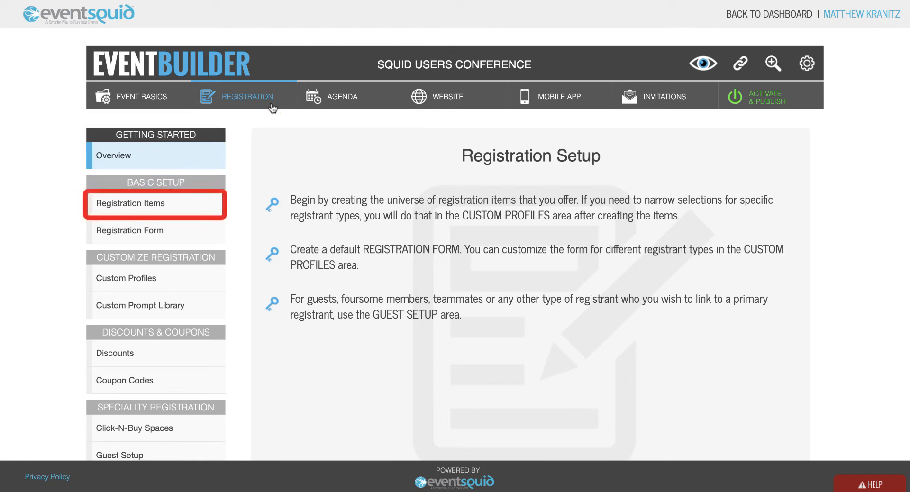
pyautogui.click(196, 204)
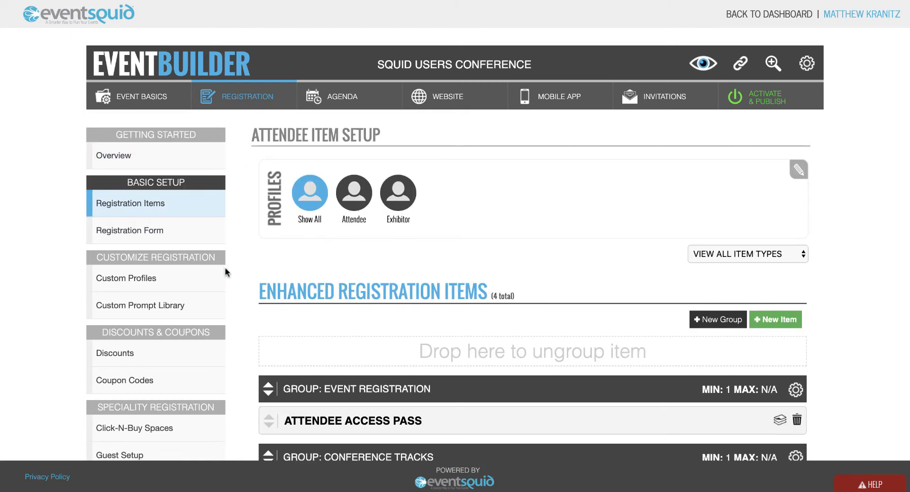
pyautogui.scroll(-3, 242, 287)
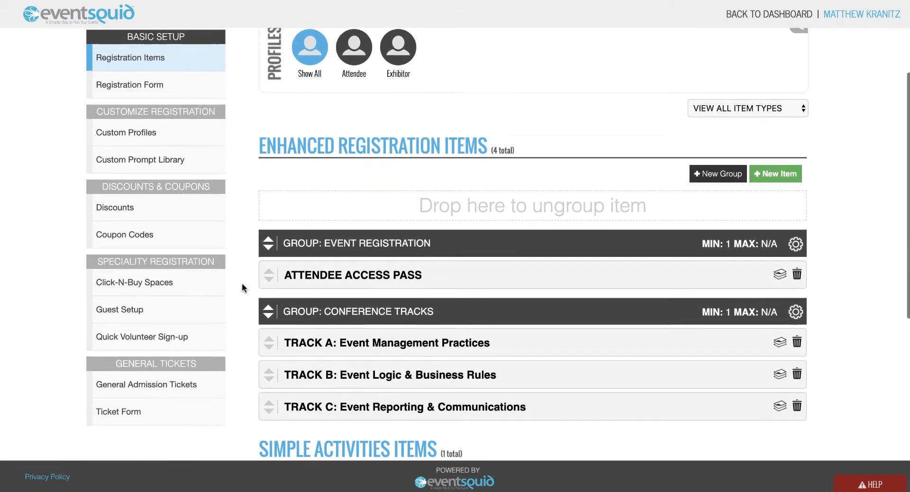
pyautogui.scroll(-1, 242, 284)
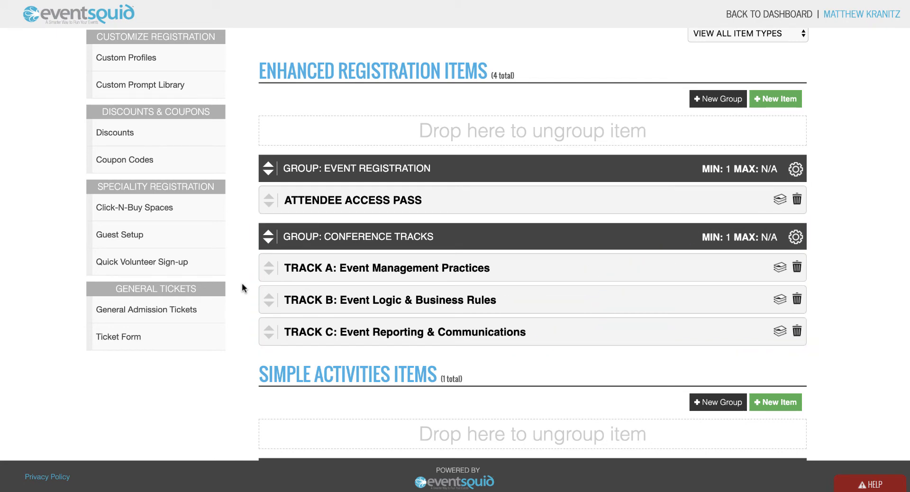
pyautogui.click(328, 274)
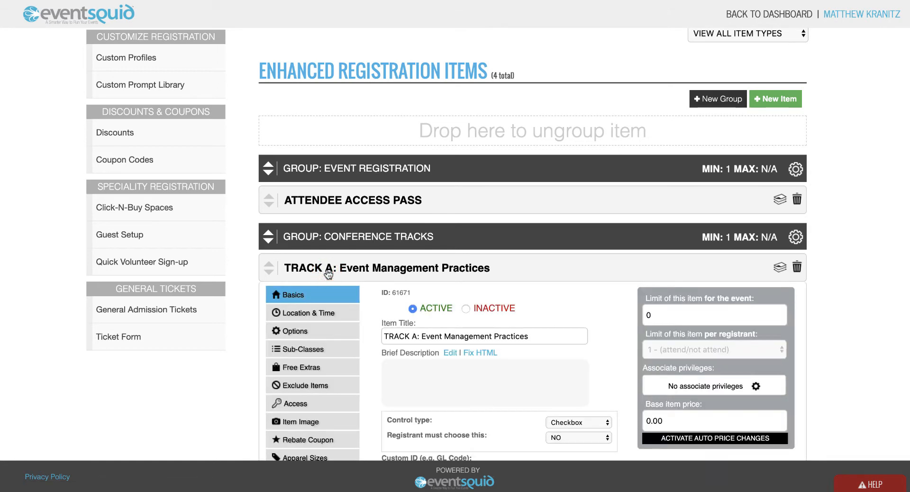
pyautogui.scroll(-1, 332, 282)
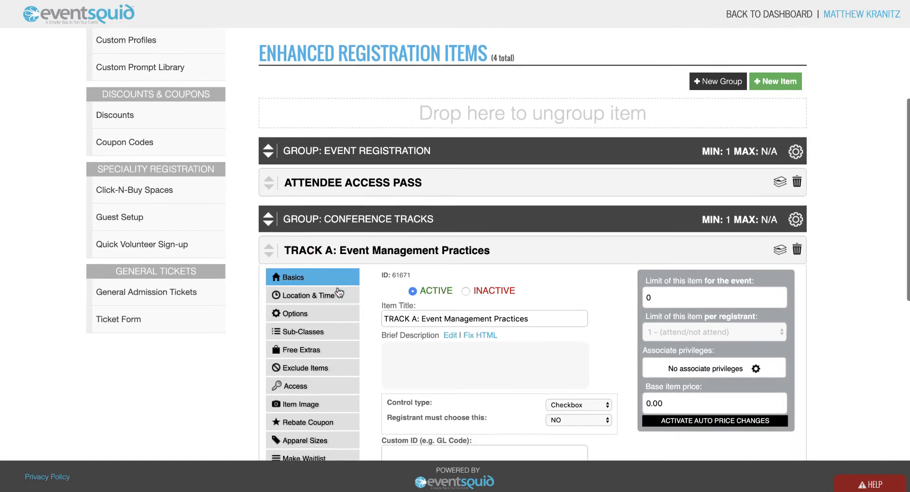
pyautogui.click(307, 308)
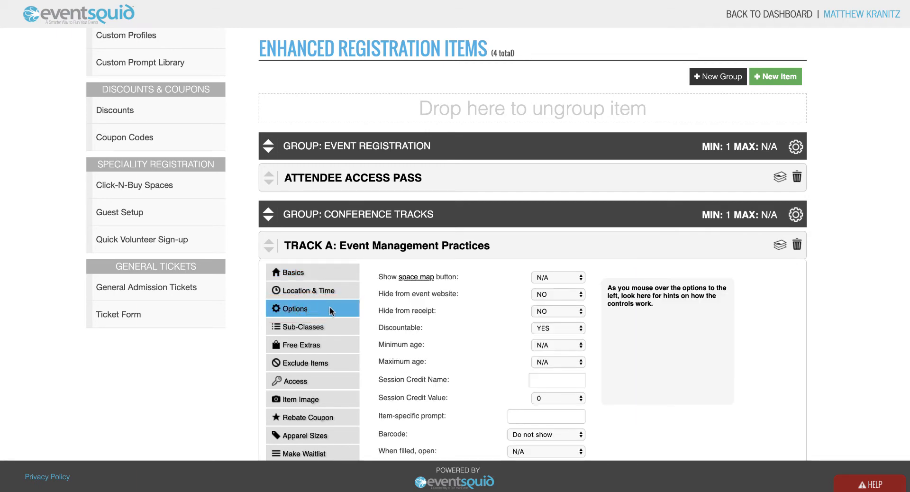
pyautogui.scroll(-2, 308, 311)
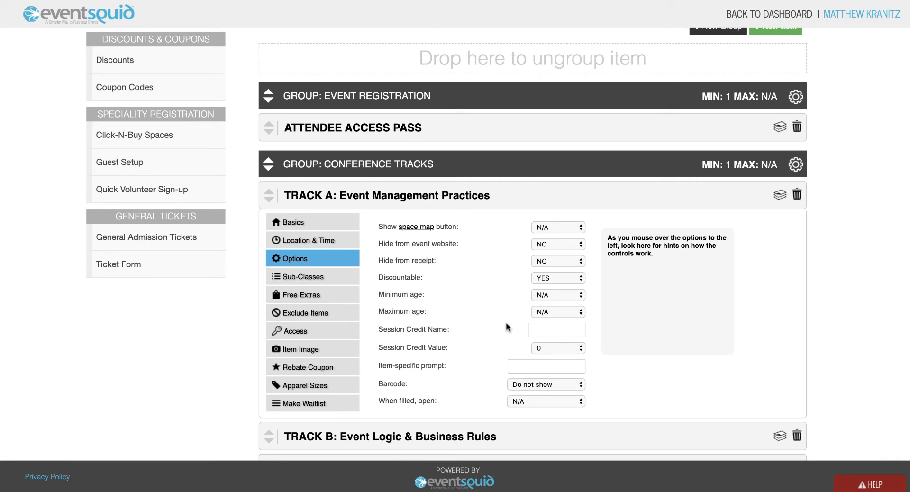
# Step: Set Track A's session credit name to CEU and its session credit value to 5
pyautogui.click(535, 329)
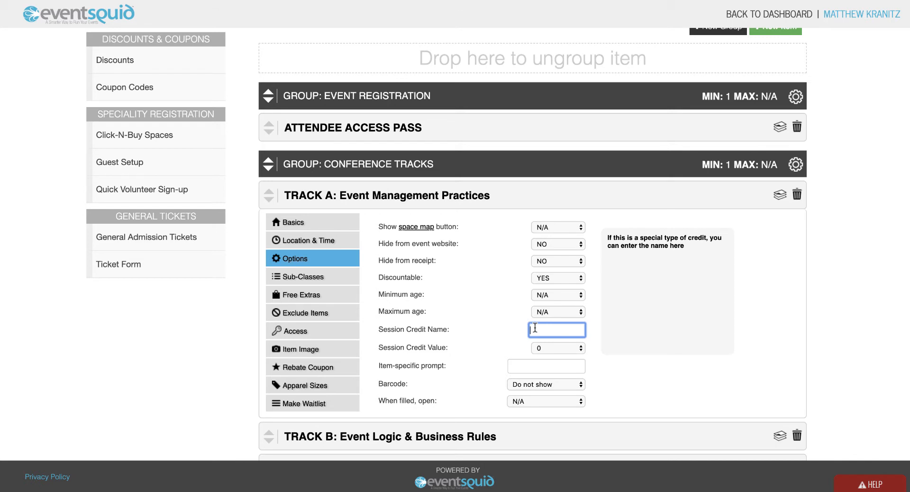
pyautogui.write('CEU')
pyautogui.click(502, 336)
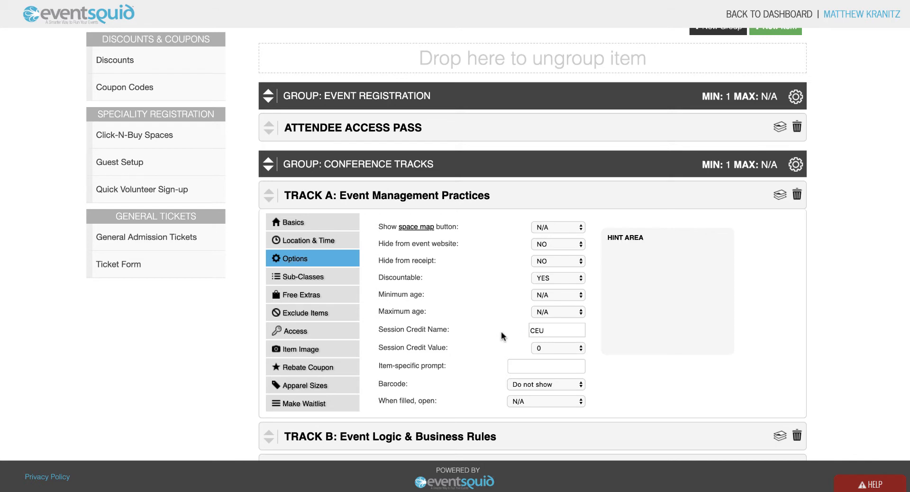
pyautogui.click(535, 346)
pyautogui.press('5')
pyautogui.press('Return')
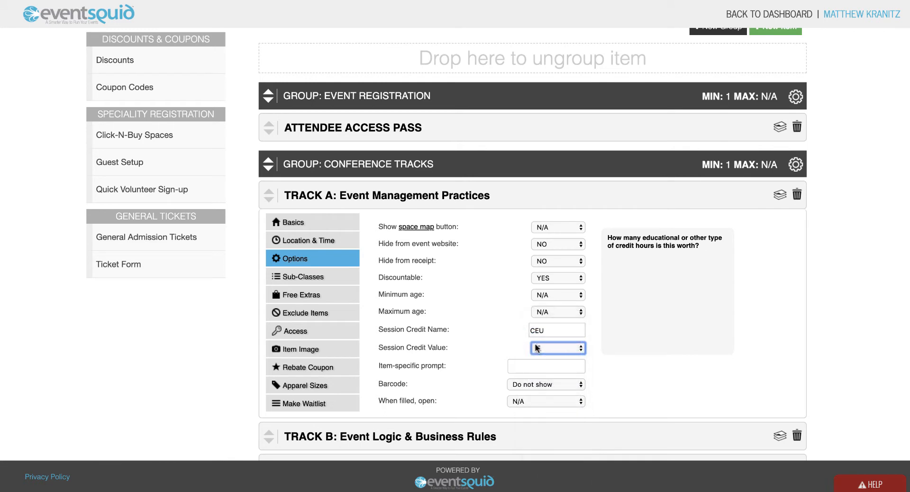
pyautogui.click(504, 338)
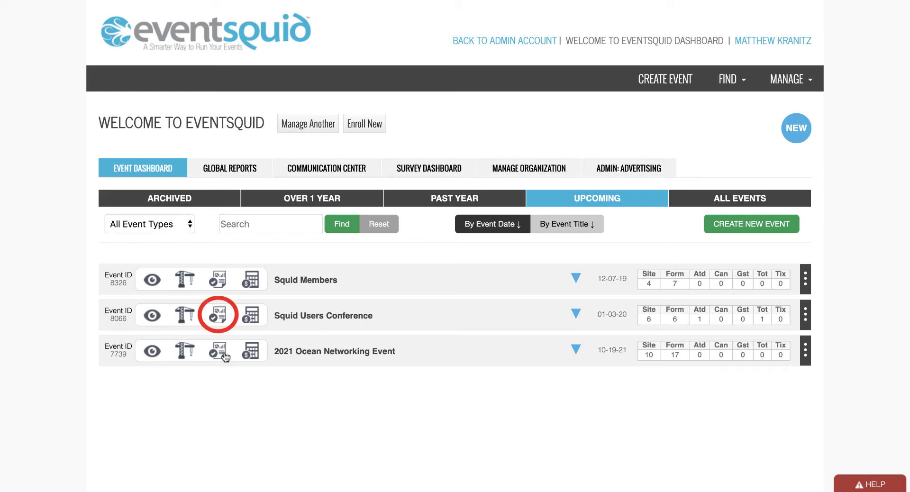
# Step: Review the report scope choices of the Time Tracking report for Squid Users Conference, then close the report options
pyautogui.click(215, 320)
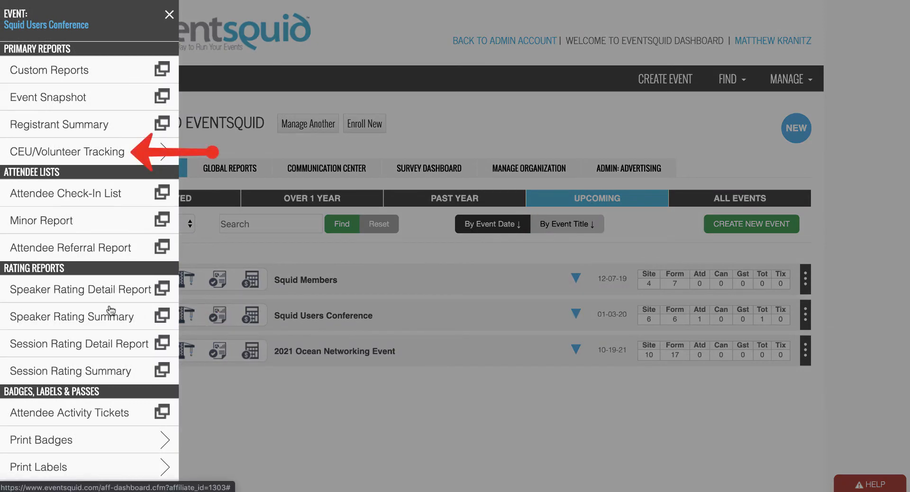
pyautogui.scroll(-10, 111, 311)
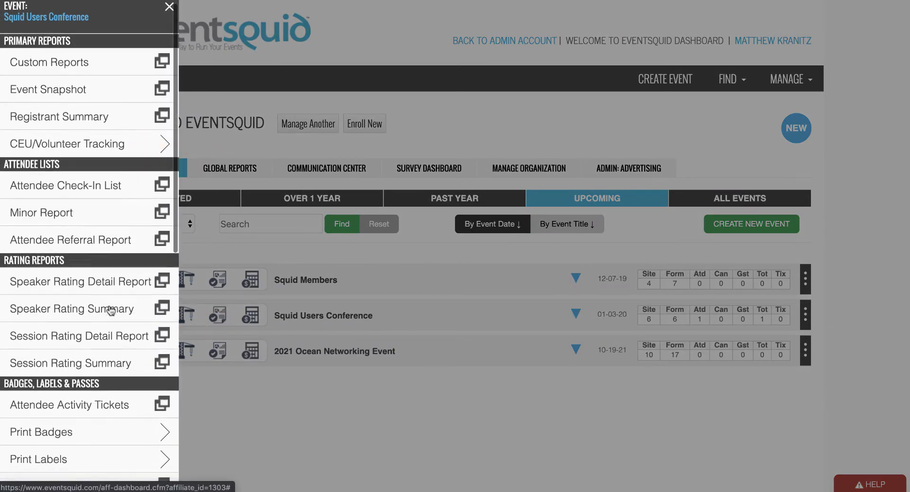
pyautogui.scroll(-2, 111, 310)
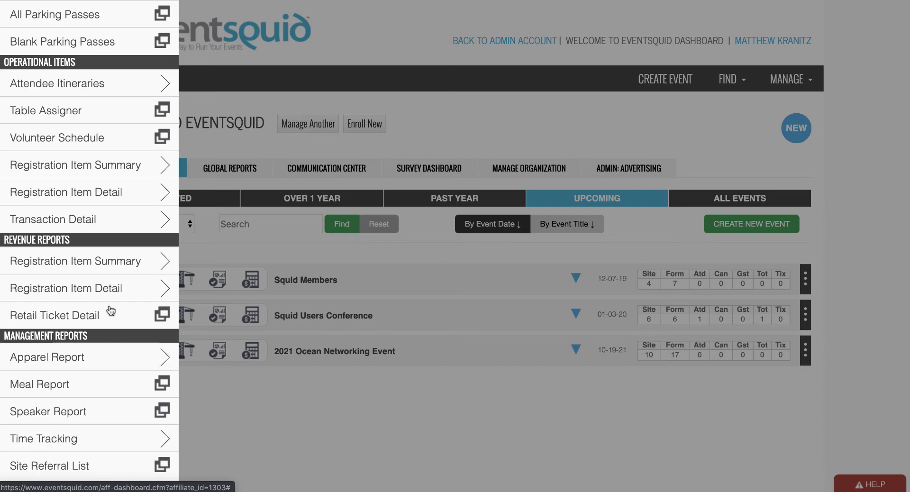
pyautogui.click(84, 440)
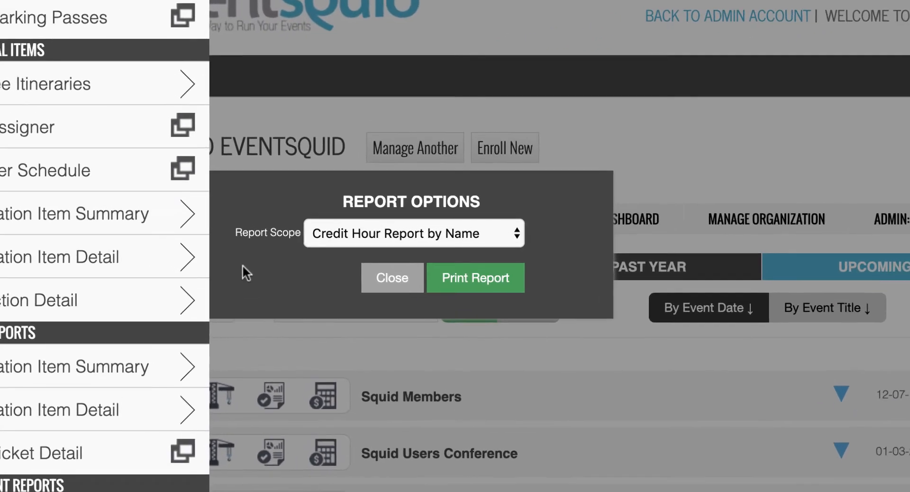
pyautogui.click(322, 236)
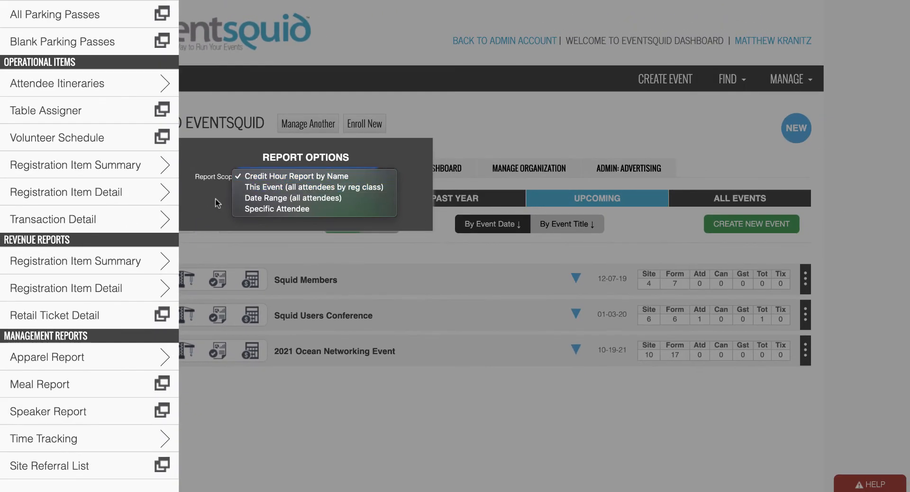
pyautogui.click(215, 199)
pyautogui.click(213, 201)
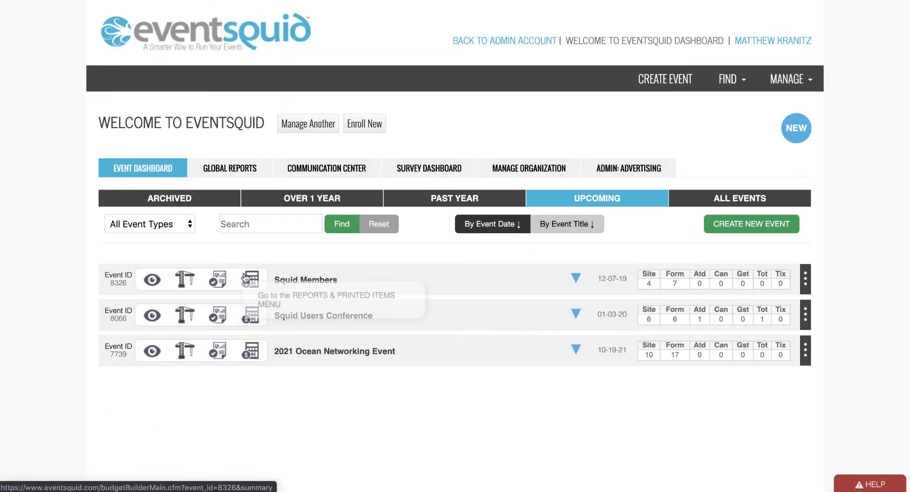
# Step: View the education credits of the registered attendee of Squid Users Conference, then close the attendee record
pyautogui.click(344, 320)
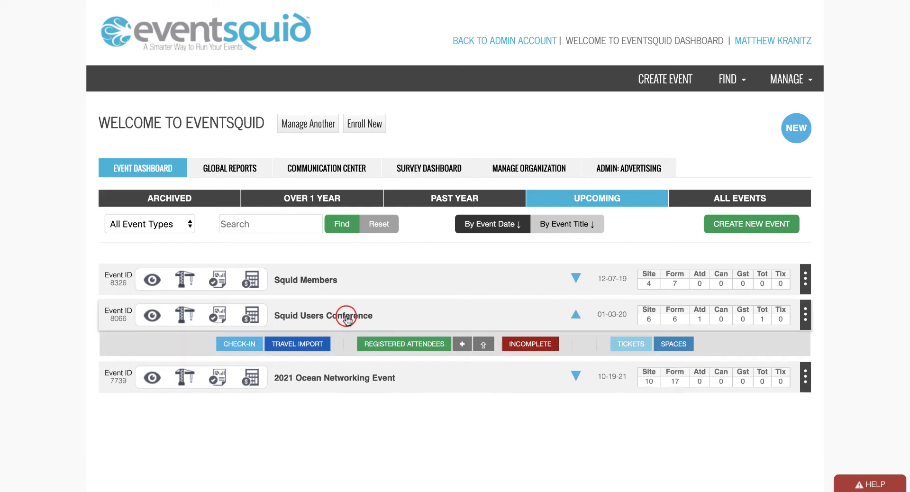
pyautogui.click(395, 345)
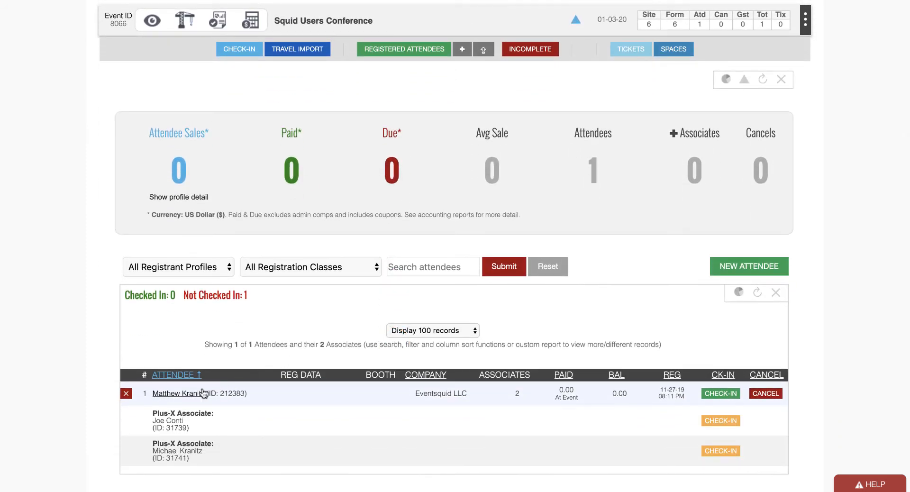
pyautogui.click(189, 395)
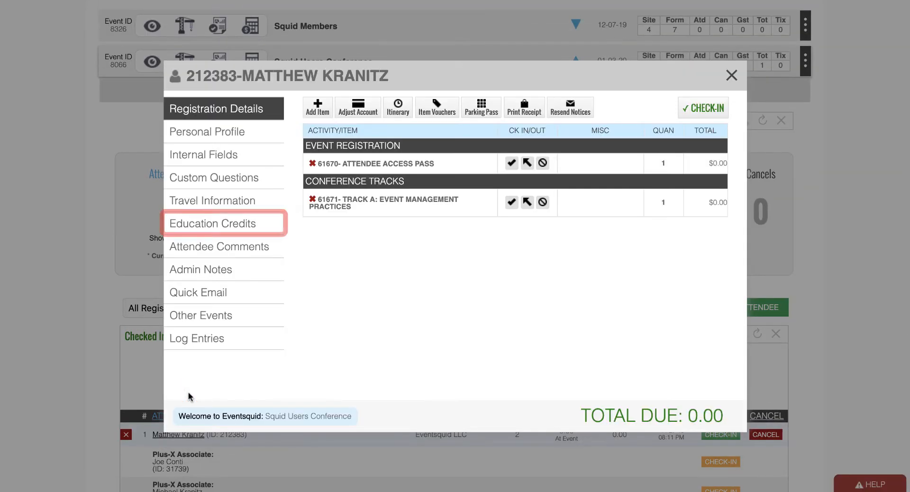
pyautogui.click(209, 232)
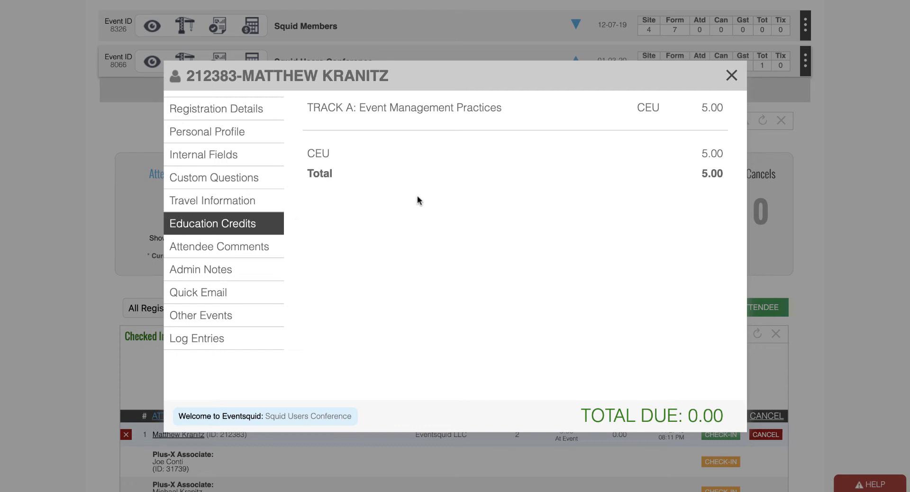
pyautogui.click(729, 73)
# Step: Start an email in the Communication Center with Squid Users Conference - 01/03/20 as the list source for registered attendees
pyautogui.scroll(5, 570, 101)
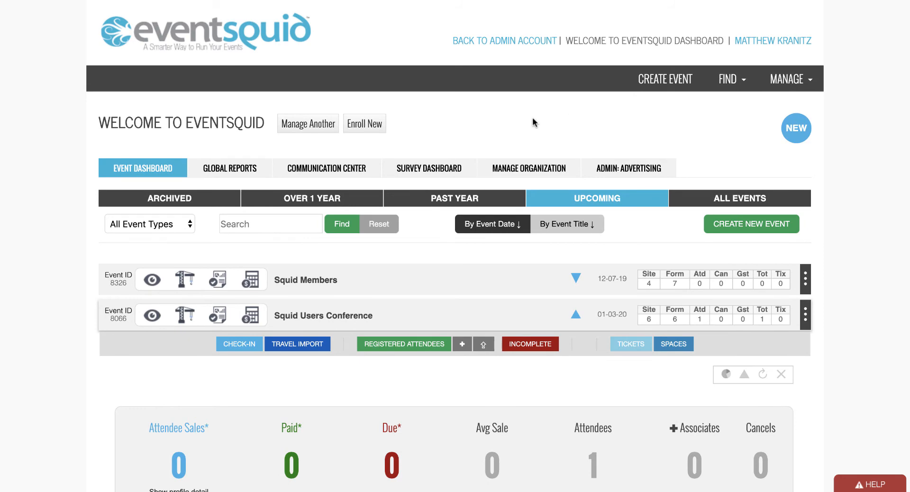
pyautogui.click(351, 169)
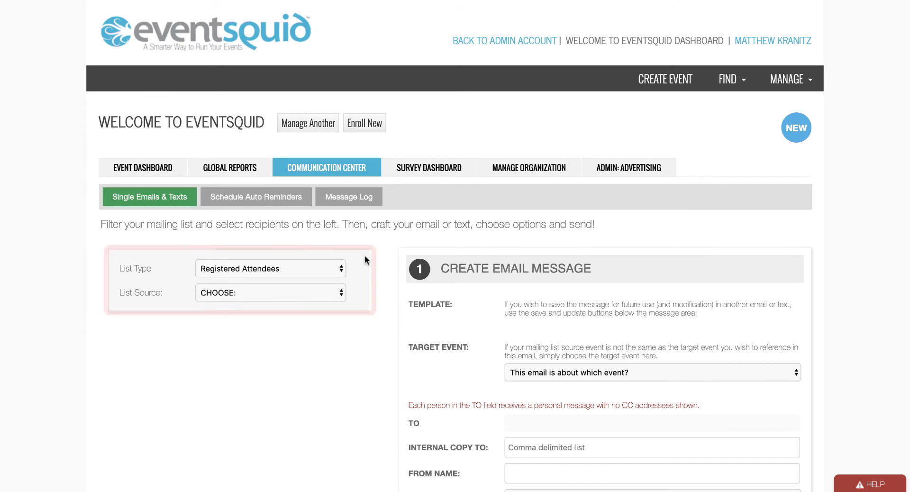
pyautogui.click(334, 286)
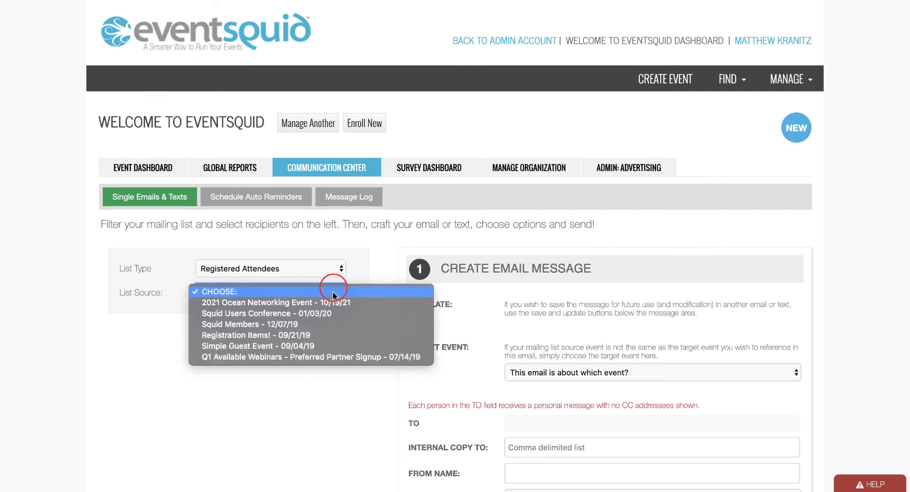
pyautogui.click(327, 312)
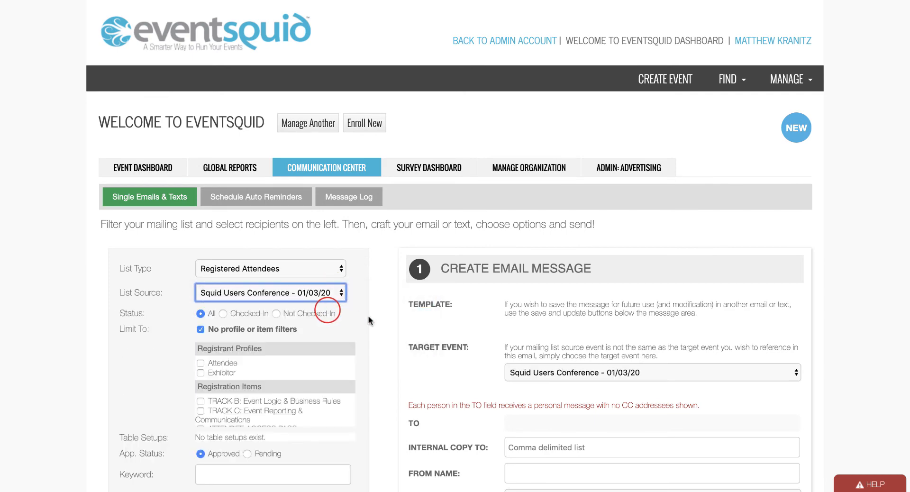
# Step: Limit the mailing list to TRACK A: Event Management Practices and select all listed recipients
pyautogui.scroll(-1, 376, 320)
pyautogui.scroll(-3, 378, 320)
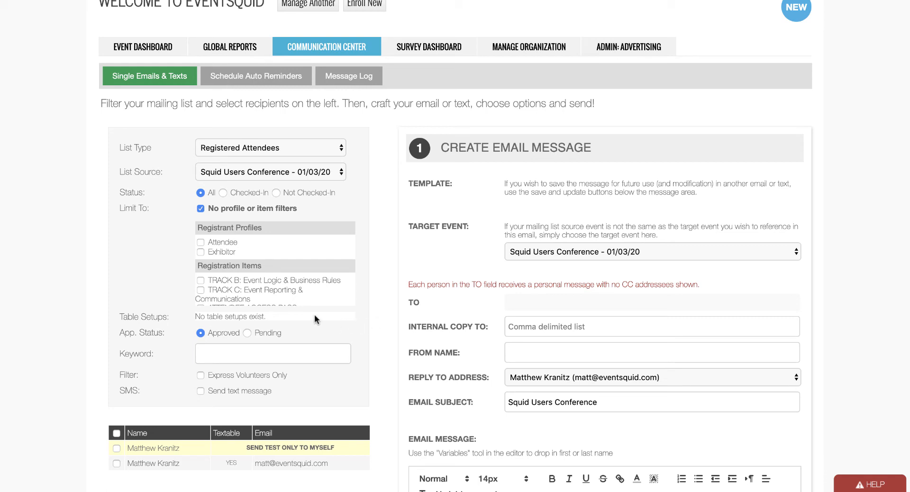
pyautogui.scroll(-2, 272, 288)
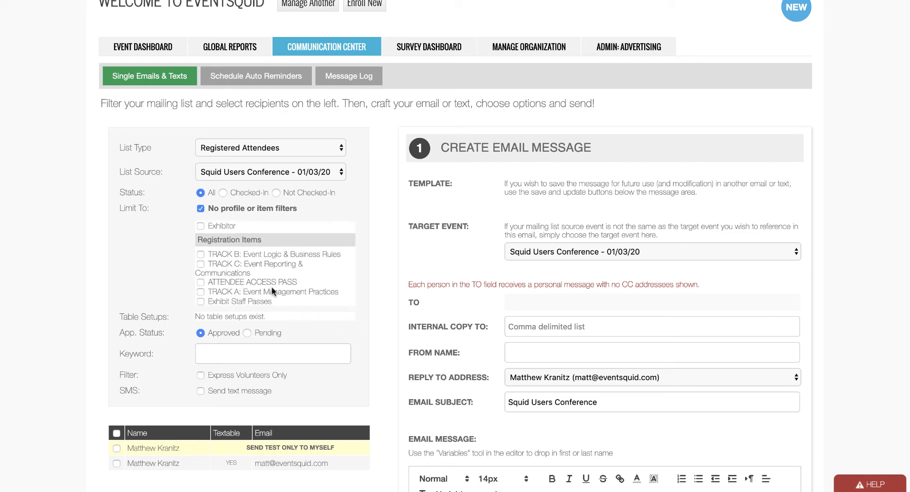
pyautogui.scroll(2, 270, 286)
pyautogui.scroll(-2, 308, 284)
pyautogui.click(201, 293)
pyautogui.scroll(-3, 161, 298)
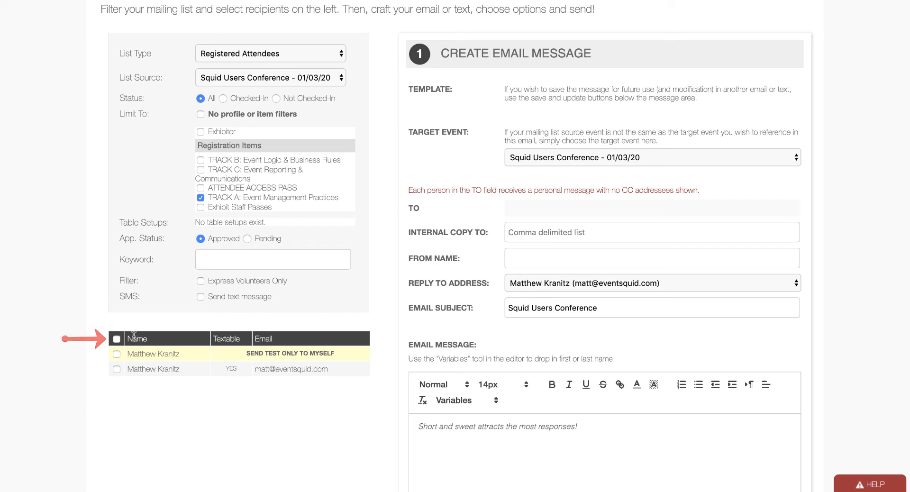
pyautogui.click(116, 339)
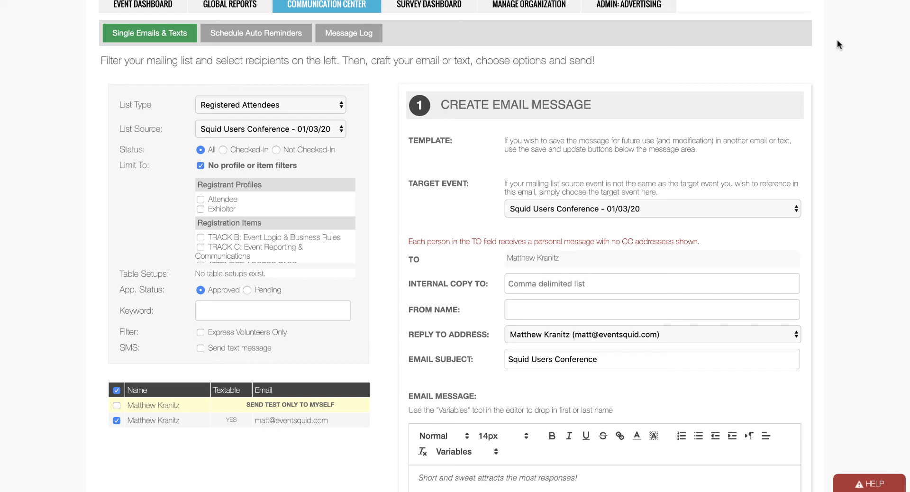
# Step: Set the from name to "Eventsquid Accreditation Committee" and the email subject to "Squid Users Conference - CEU Certificate"
pyautogui.scroll(-3, 773, 151)
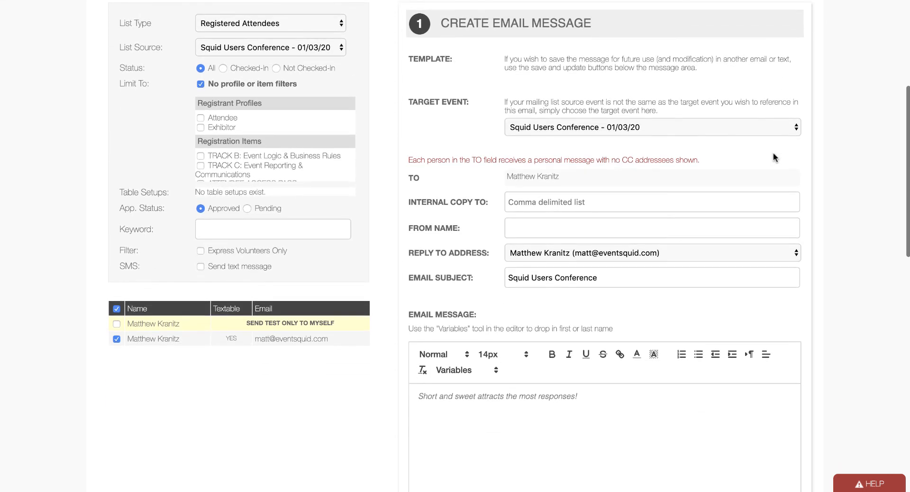
pyautogui.click(718, 228)
pyautogui.write('Eventsquid Accreditation Commi')
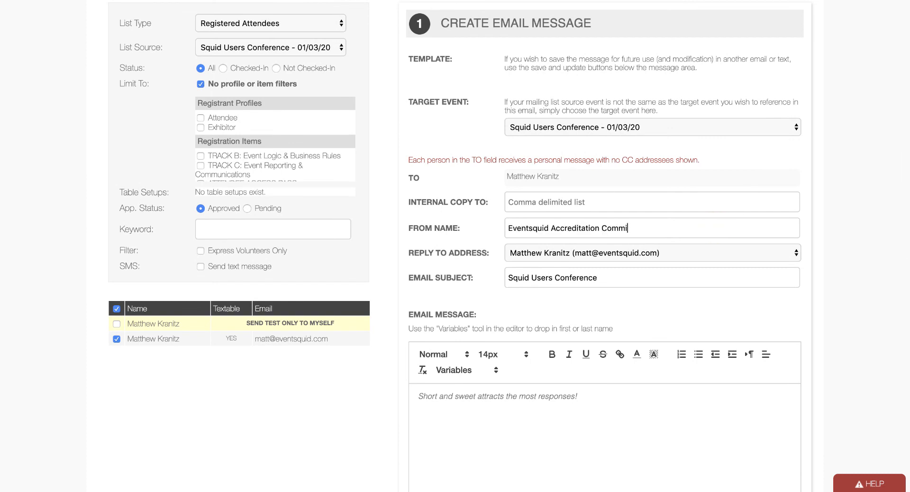
pyautogui.write('ttee')
pyautogui.click(618, 279)
pyautogui.write('- CEU Certificate')
# Step: Insert the First Name variable at the start of the email message body
pyautogui.scroll(-5, 602, 300)
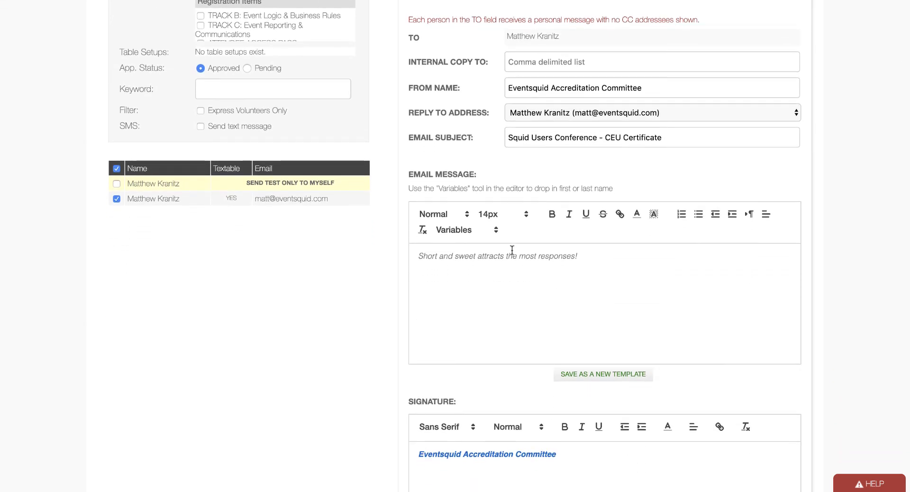
pyautogui.click(491, 232)
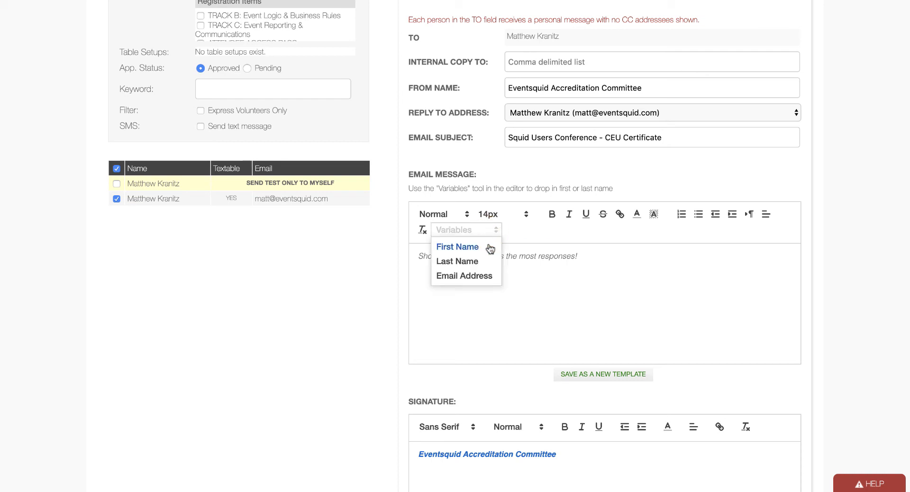
pyautogui.click(490, 247)
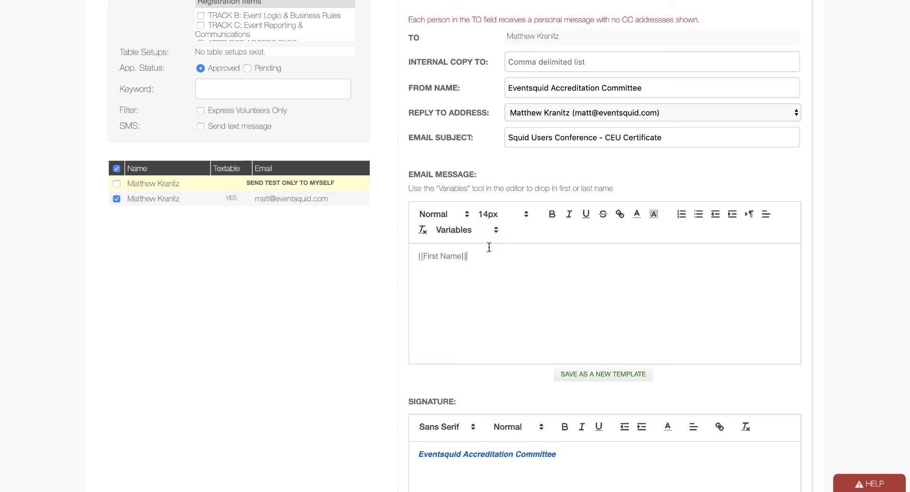
# Step: Add a comma after the First Name variable and write "Congratulations!" as a separate paragraph in the email message
pyautogui.write(',  ')
pyautogui.write('Congratulat')
pyautogui.write('ions!')
# Step: Include the CEU hours and the TARGET event detail block (date, venue, conf #) in the email's content blocks
pyautogui.scroll(-5, 358, 348)
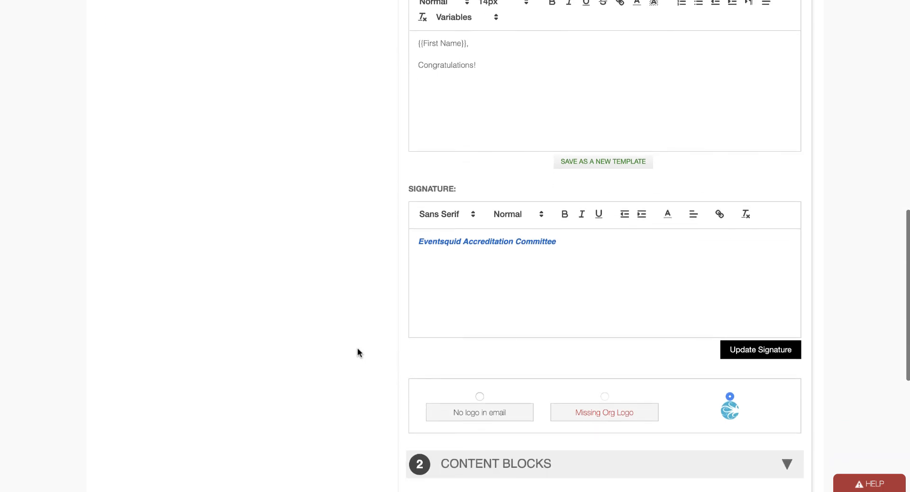
pyautogui.scroll(-1, 358, 351)
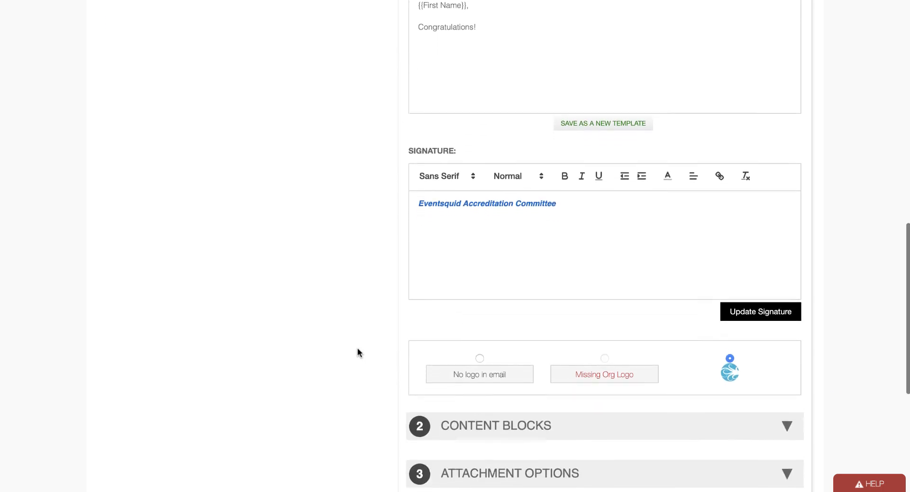
pyautogui.scroll(-4, 358, 348)
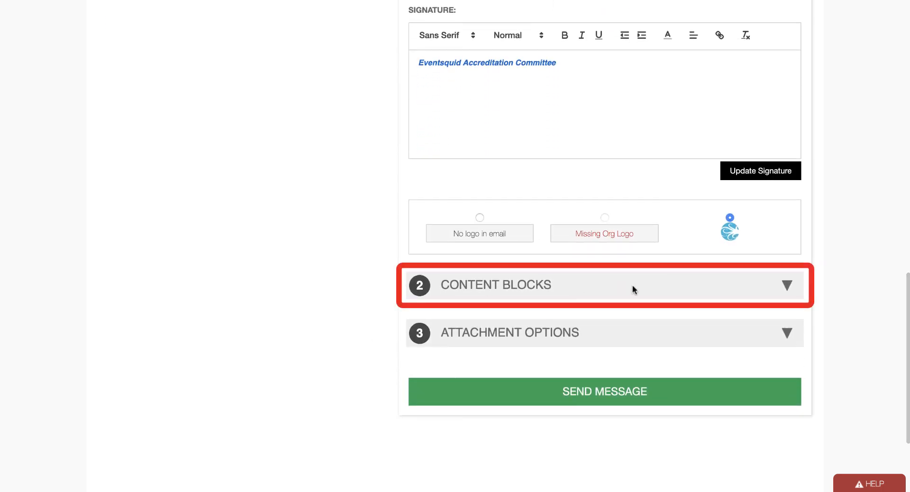
pyautogui.click(785, 285)
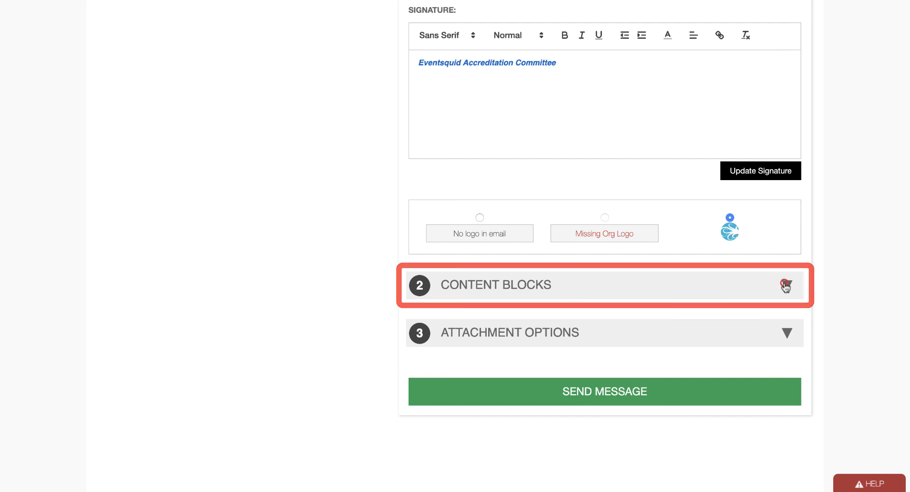
pyautogui.scroll(-3, 785, 285)
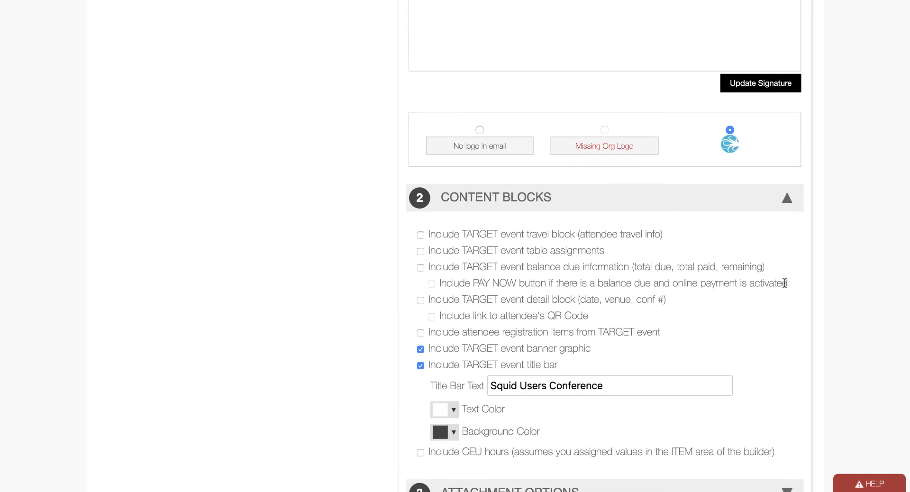
pyautogui.click(421, 453)
pyautogui.scroll(-1, 420, 453)
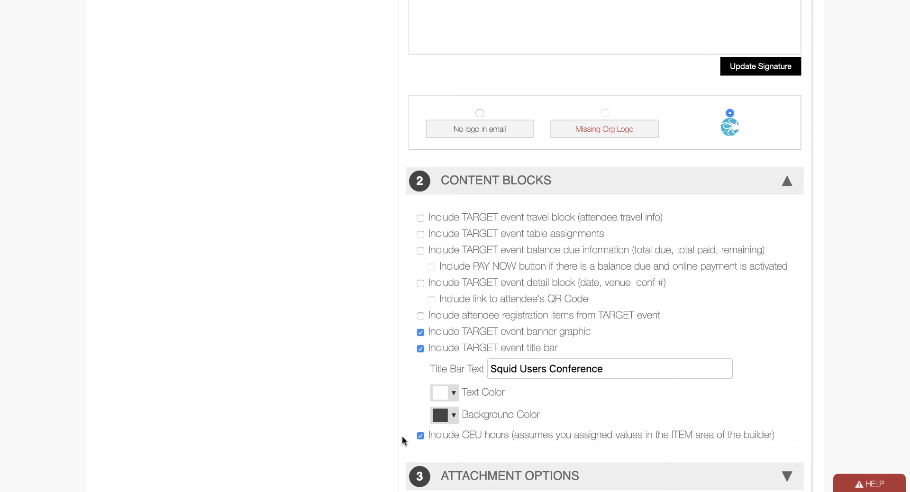
pyautogui.click(421, 283)
# Step: Expand the email's attachment options to review the survey and document link settings
pyautogui.scroll(-3, 387, 381)
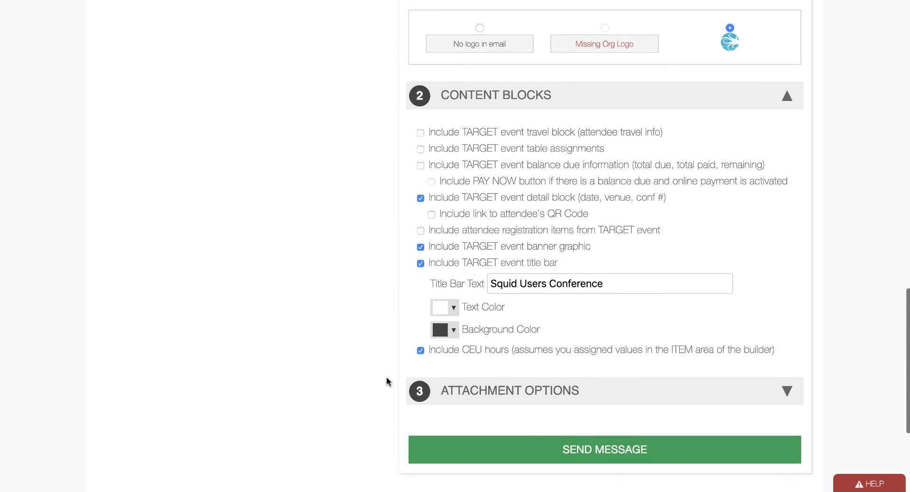
pyautogui.scroll(-2, 386, 378)
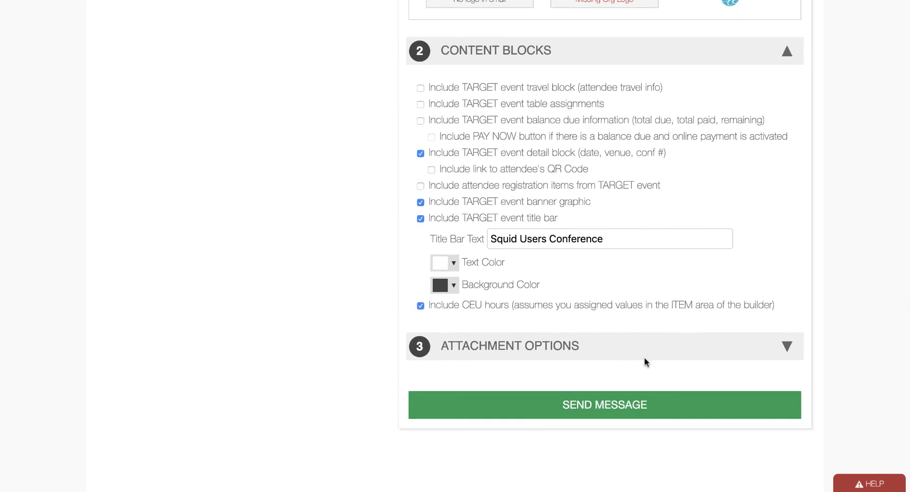
pyautogui.click(780, 348)
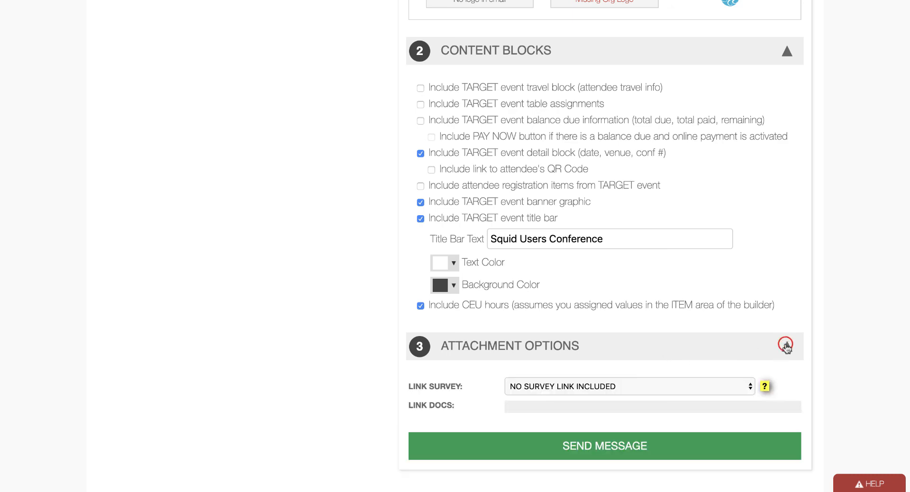
pyautogui.scroll(-2, 837, 370)
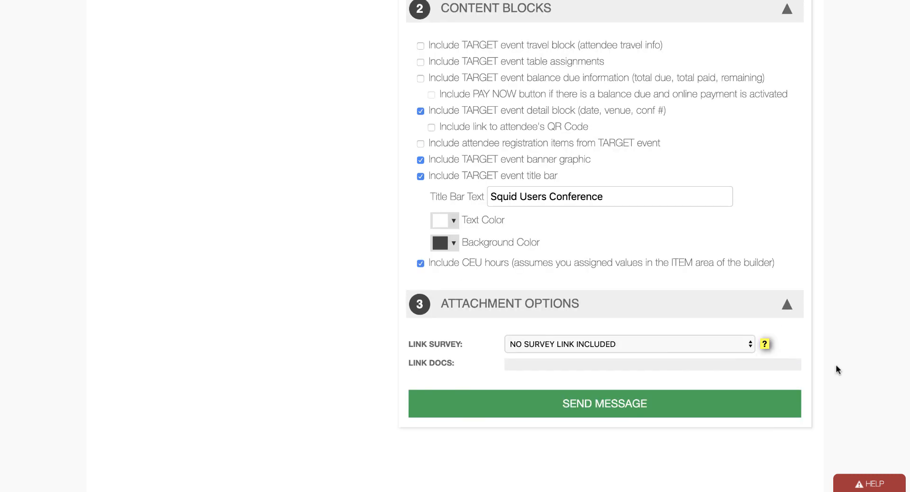